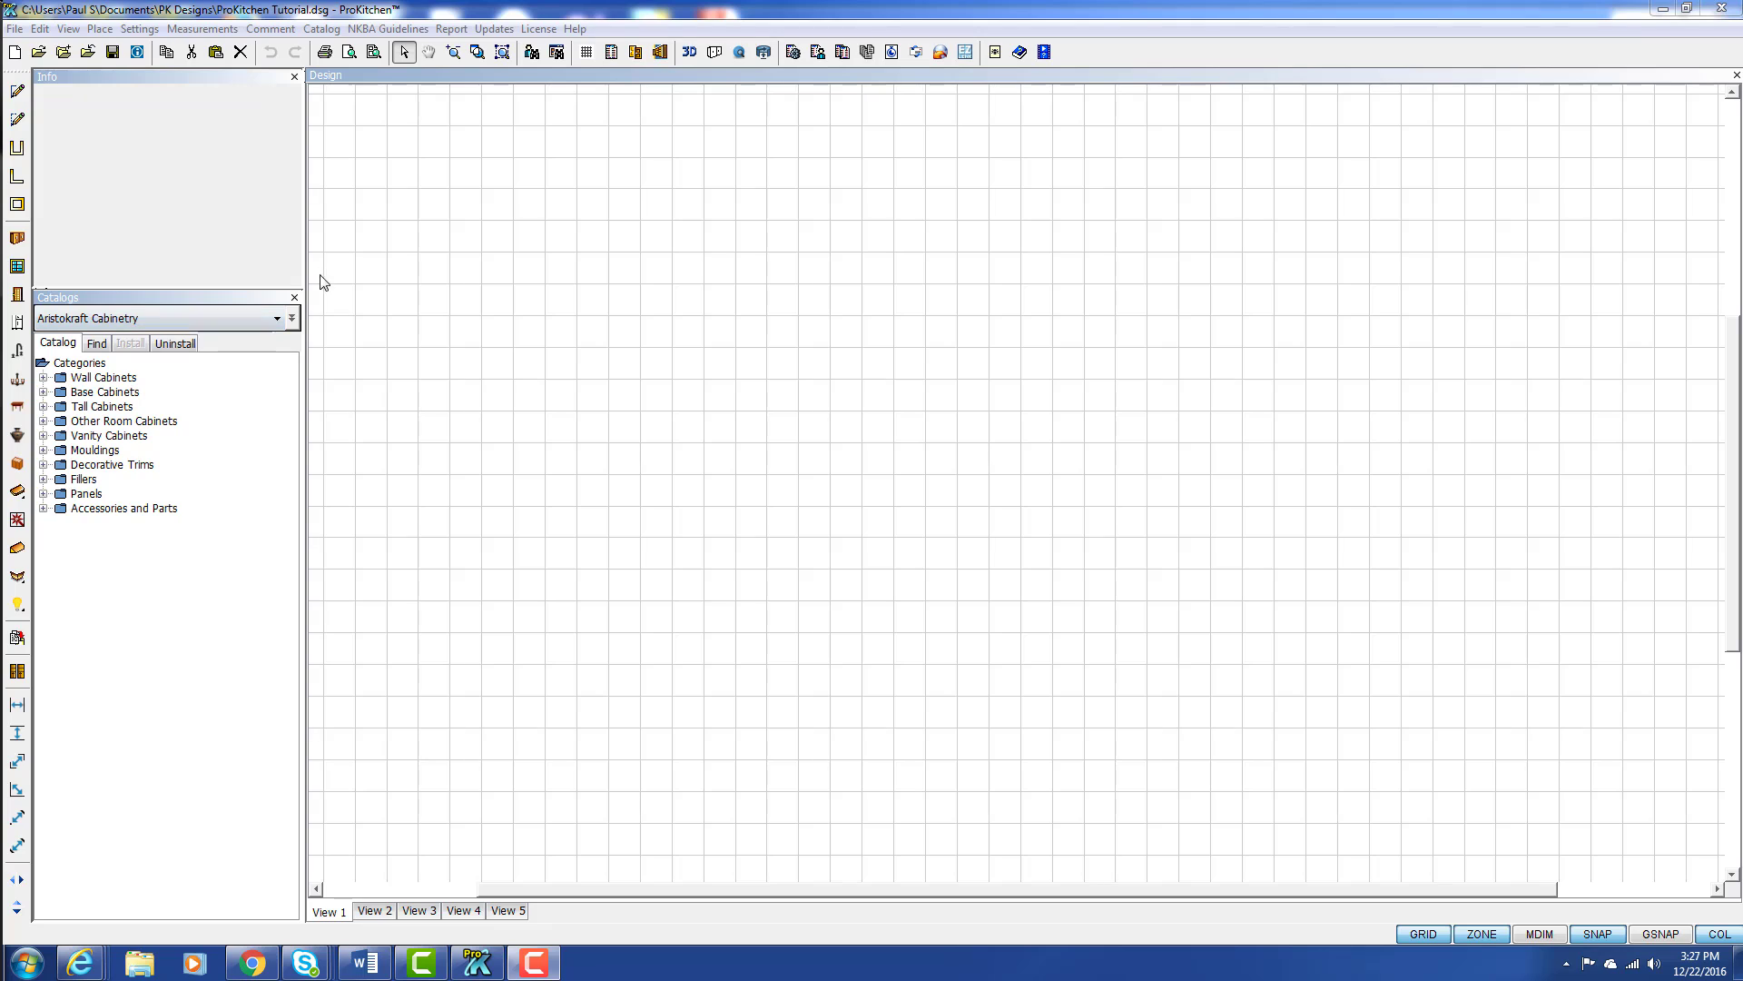
# Step: Start a new U-shaped room and raise its dimension A to 116 inches
pyautogui.click(18, 150)
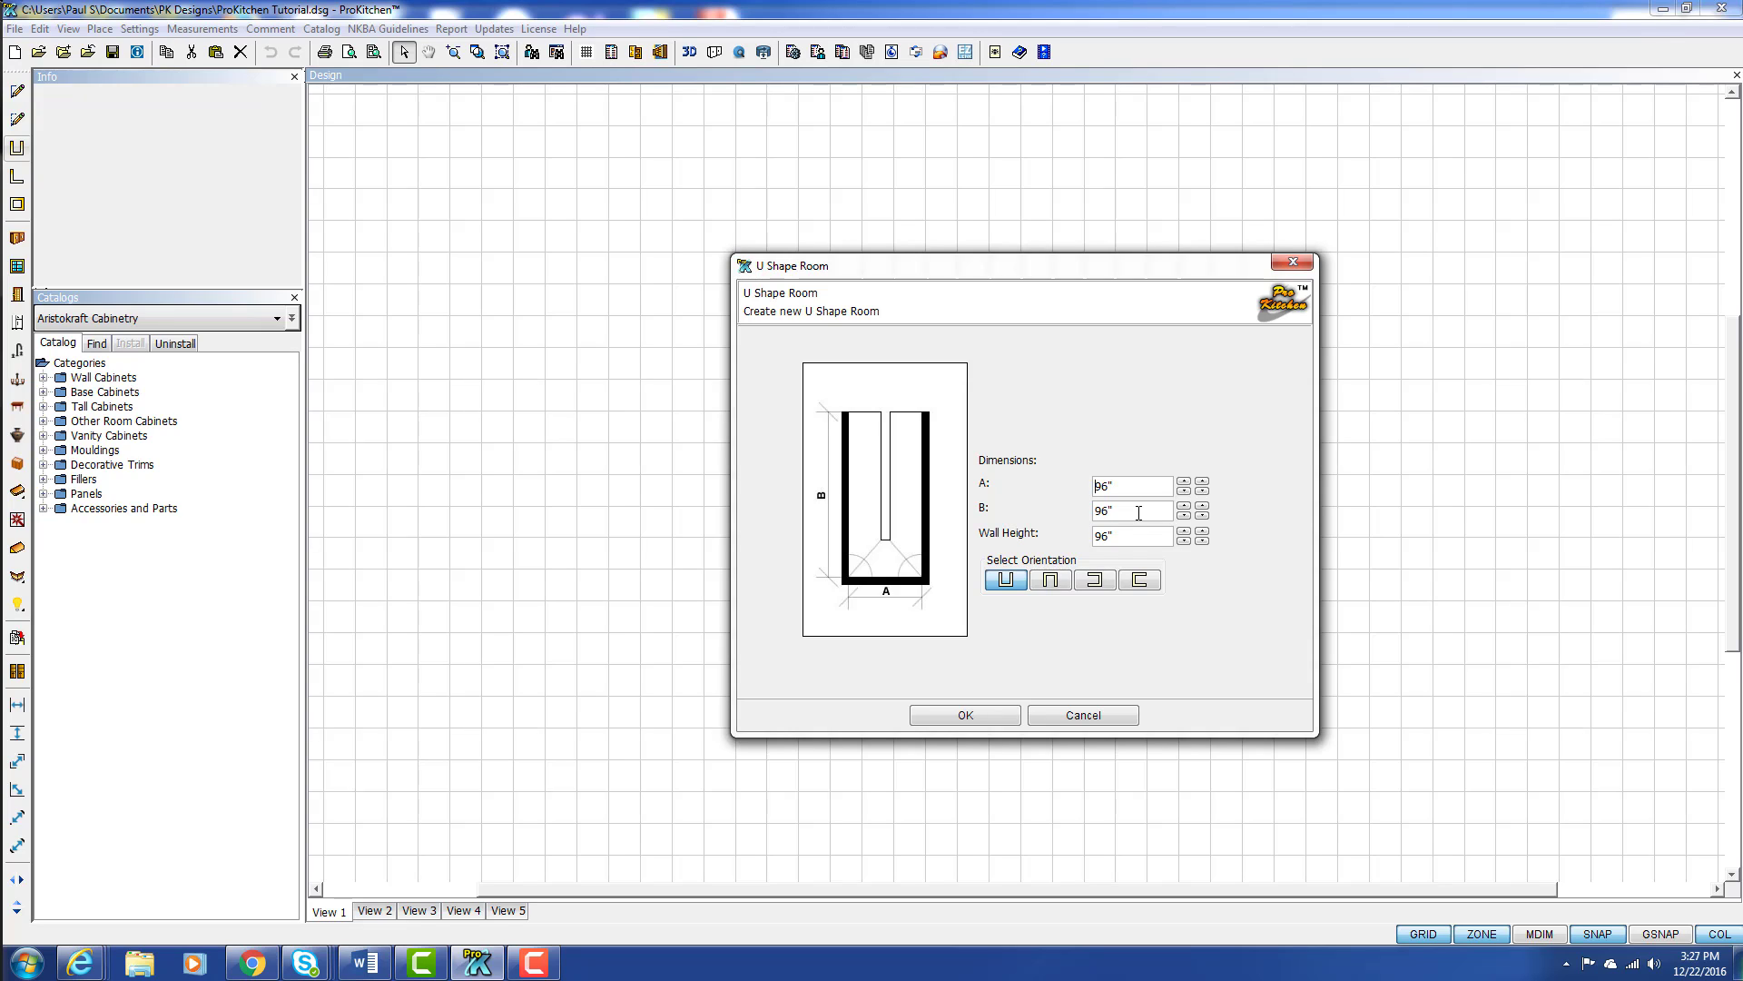
pyautogui.click(1184, 484)
pyautogui.click(1184, 484)
pyautogui.click(1184, 484)
pyautogui.click(1202, 483)
pyautogui.click(1202, 483)
pyautogui.click(1202, 483)
pyautogui.click(1202, 483)
pyautogui.click(1202, 483)
pyautogui.click(1202, 483)
pyautogui.click(1202, 483)
pyautogui.click(1203, 483)
pyautogui.click(1202, 483)
pyautogui.click(1202, 483)
pyautogui.click(1202, 483)
pyautogui.click(1202, 483)
pyautogui.click(1202, 483)
pyautogui.click(1203, 483)
pyautogui.click(1203, 483)
pyautogui.click(1202, 483)
# Step: Try the other room orientations and choose the U shape that opens to the right
pyautogui.click(1046, 589)
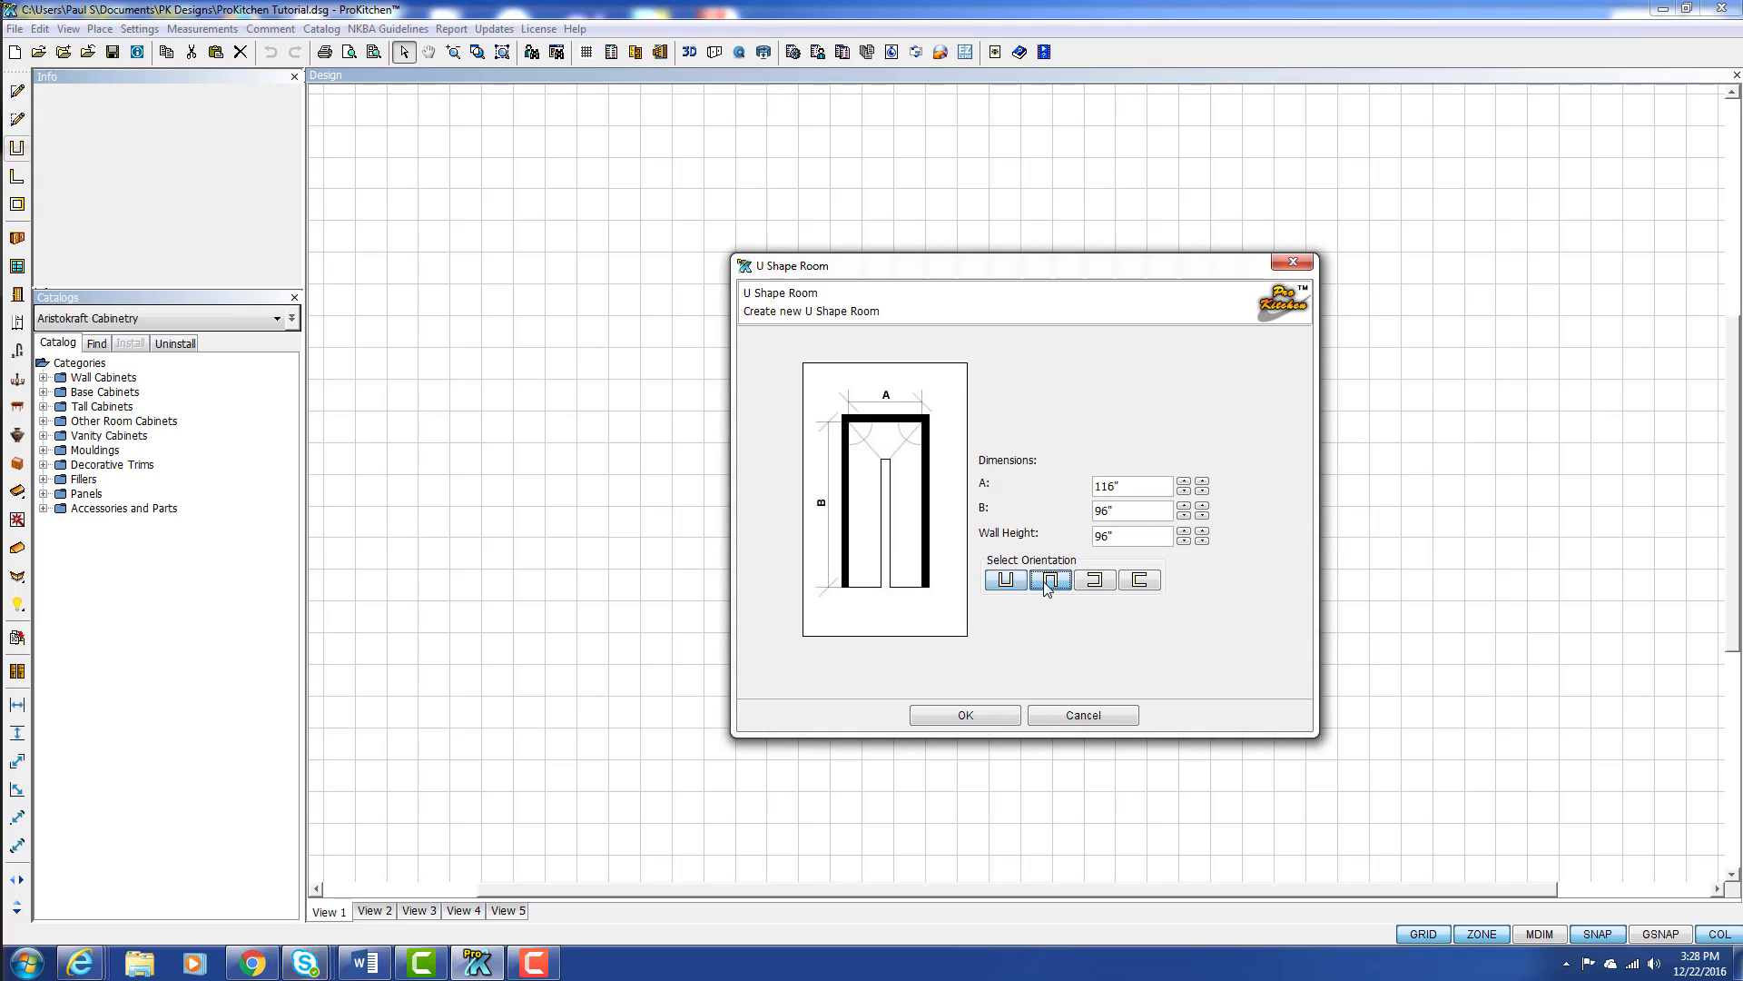
pyautogui.click(1089, 584)
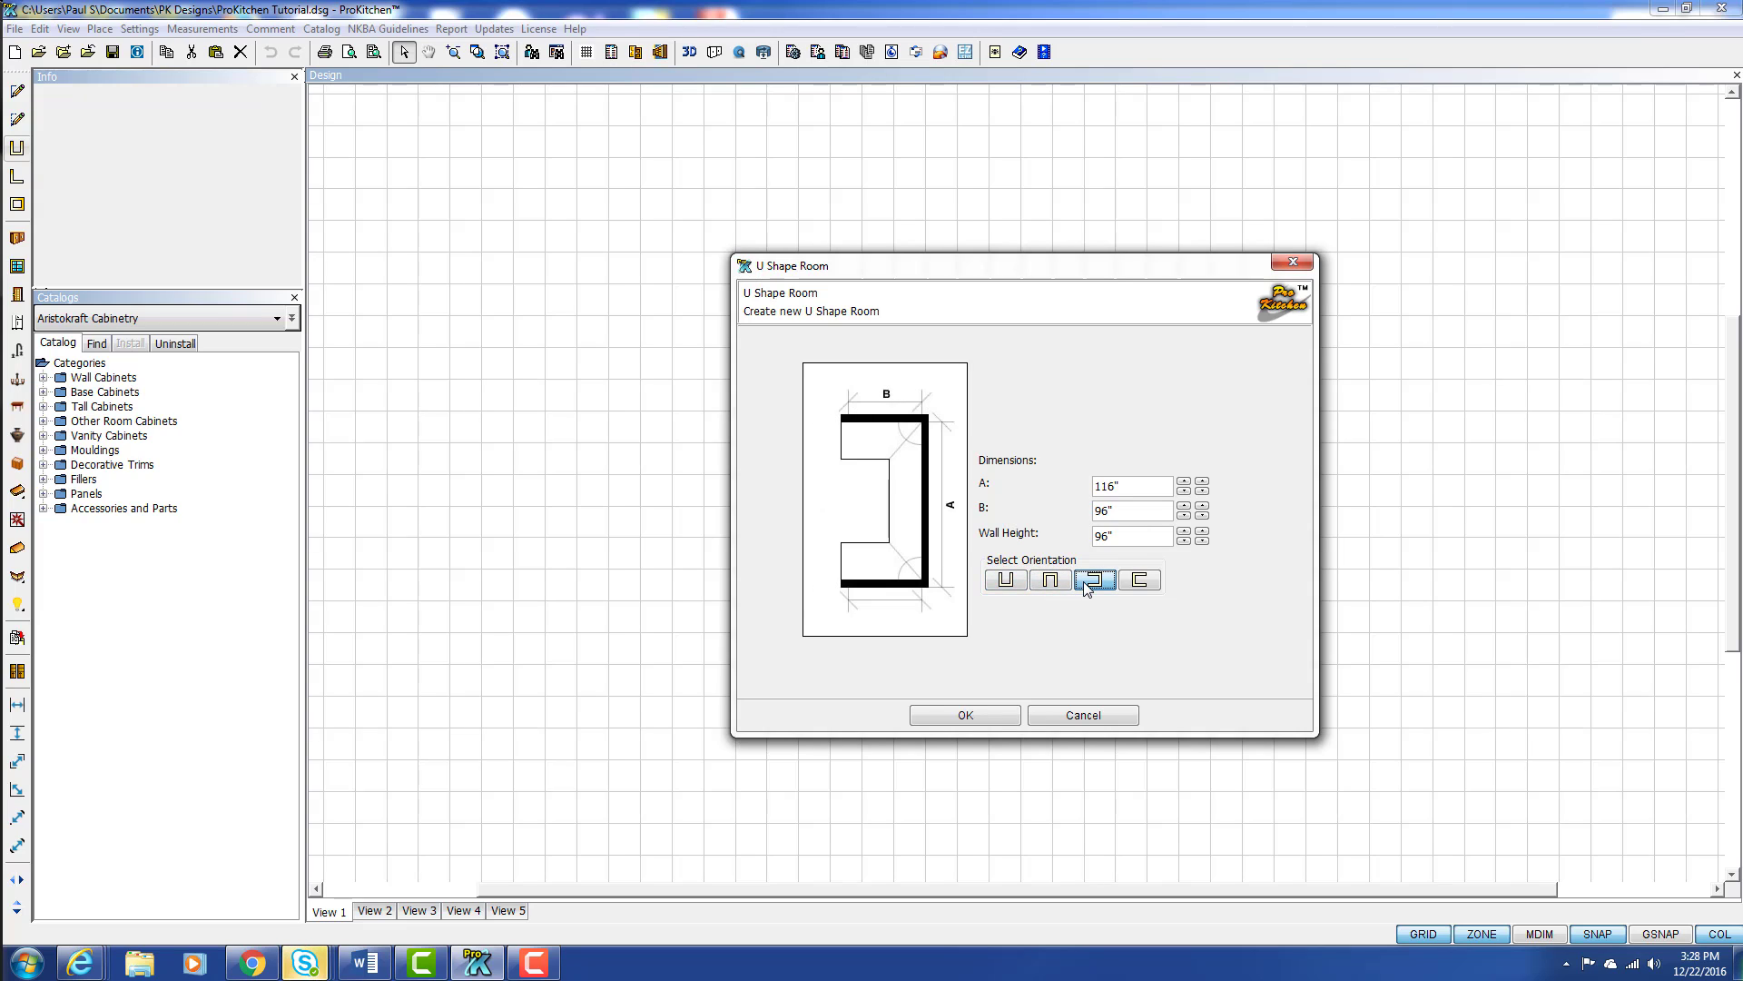
pyautogui.click(1139, 584)
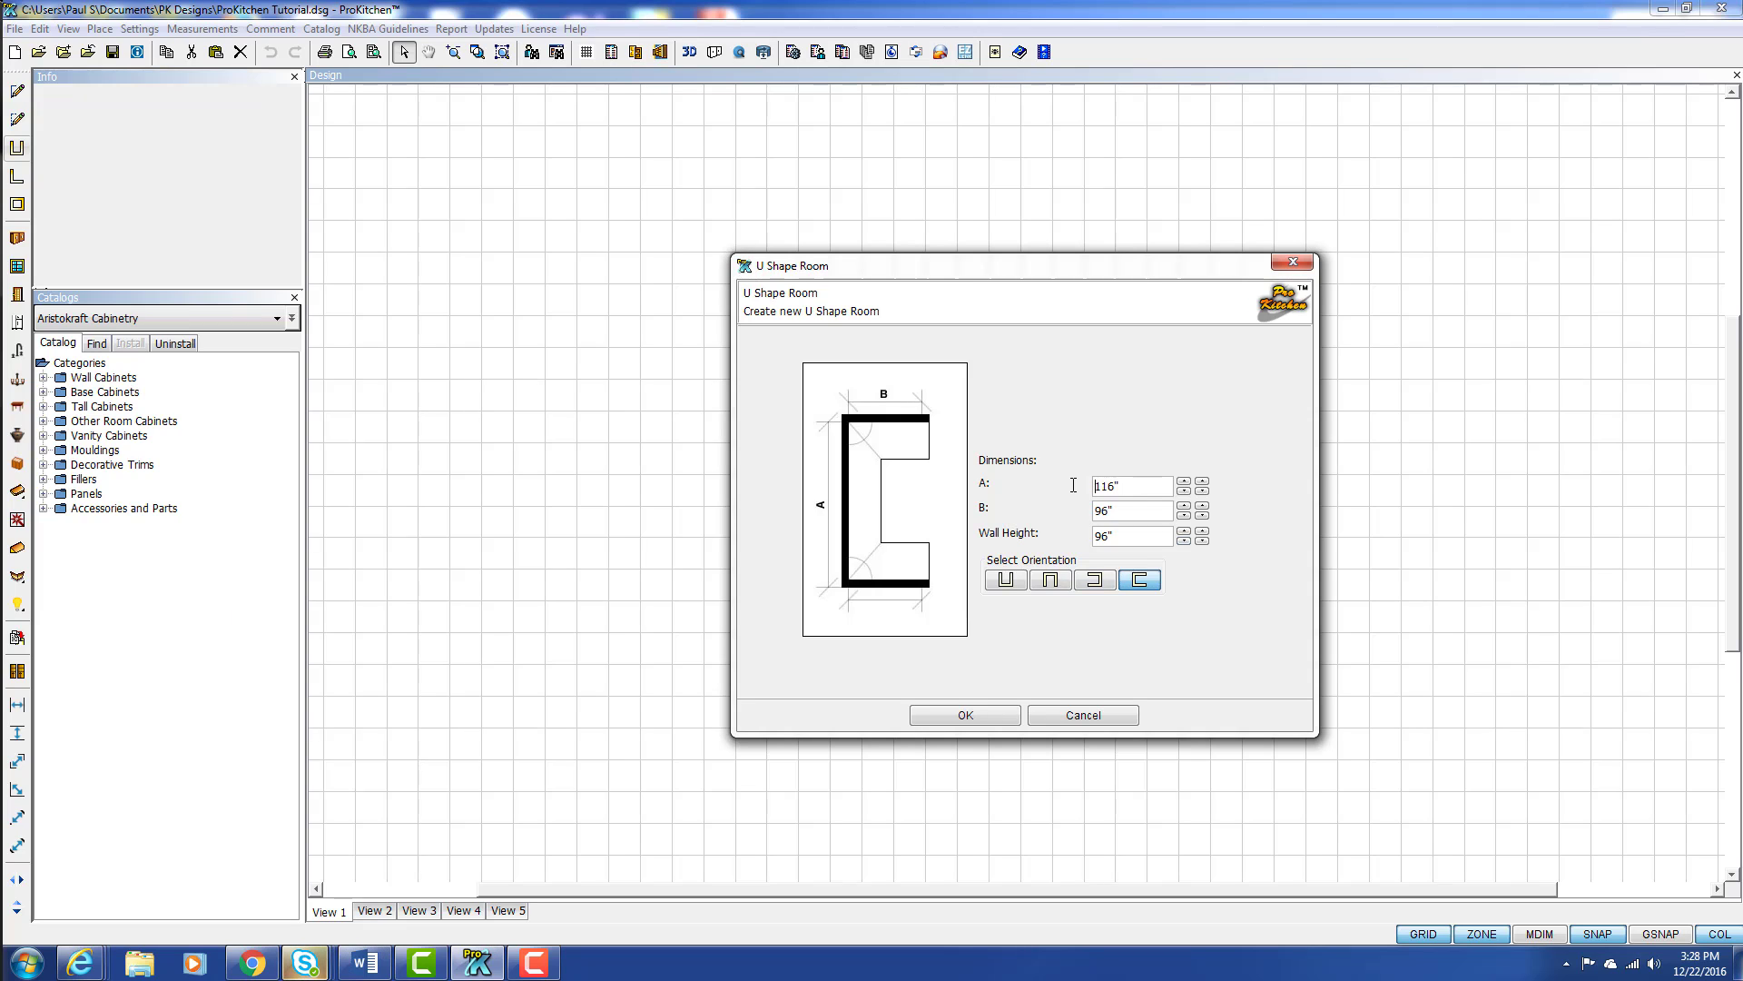
# Step: Set dimension A of the U-shaped room to 156 3/8 inches
pyautogui.doubleClick(1153, 488)
pyautogui.write('156 3/8')
# Step: Set dimension B to 136 5/8 inches and create the U-shaped room
pyautogui.click(1135, 514)
pyautogui.click(1188, 506)
pyautogui.click(1189, 506)
pyautogui.click(1187, 506)
pyautogui.click(1186, 506)
pyautogui.click(1186, 505)
pyautogui.click(1186, 506)
pyautogui.click(1184, 506)
pyautogui.click(1184, 505)
pyautogui.click(1184, 506)
pyautogui.click(1184, 506)
pyautogui.click(1184, 506)
pyautogui.click(1184, 506)
pyautogui.click(1184, 506)
pyautogui.click(1184, 505)
pyautogui.click(1184, 506)
pyautogui.click(1184, 506)
pyautogui.click(1202, 506)
pyautogui.click(1202, 505)
pyautogui.click(1203, 506)
pyautogui.click(1202, 506)
pyautogui.click(1202, 505)
pyautogui.click(1202, 505)
pyautogui.click(1203, 506)
pyautogui.click(1202, 506)
pyautogui.click(1202, 506)
pyautogui.click(1202, 506)
pyautogui.click(973, 714)
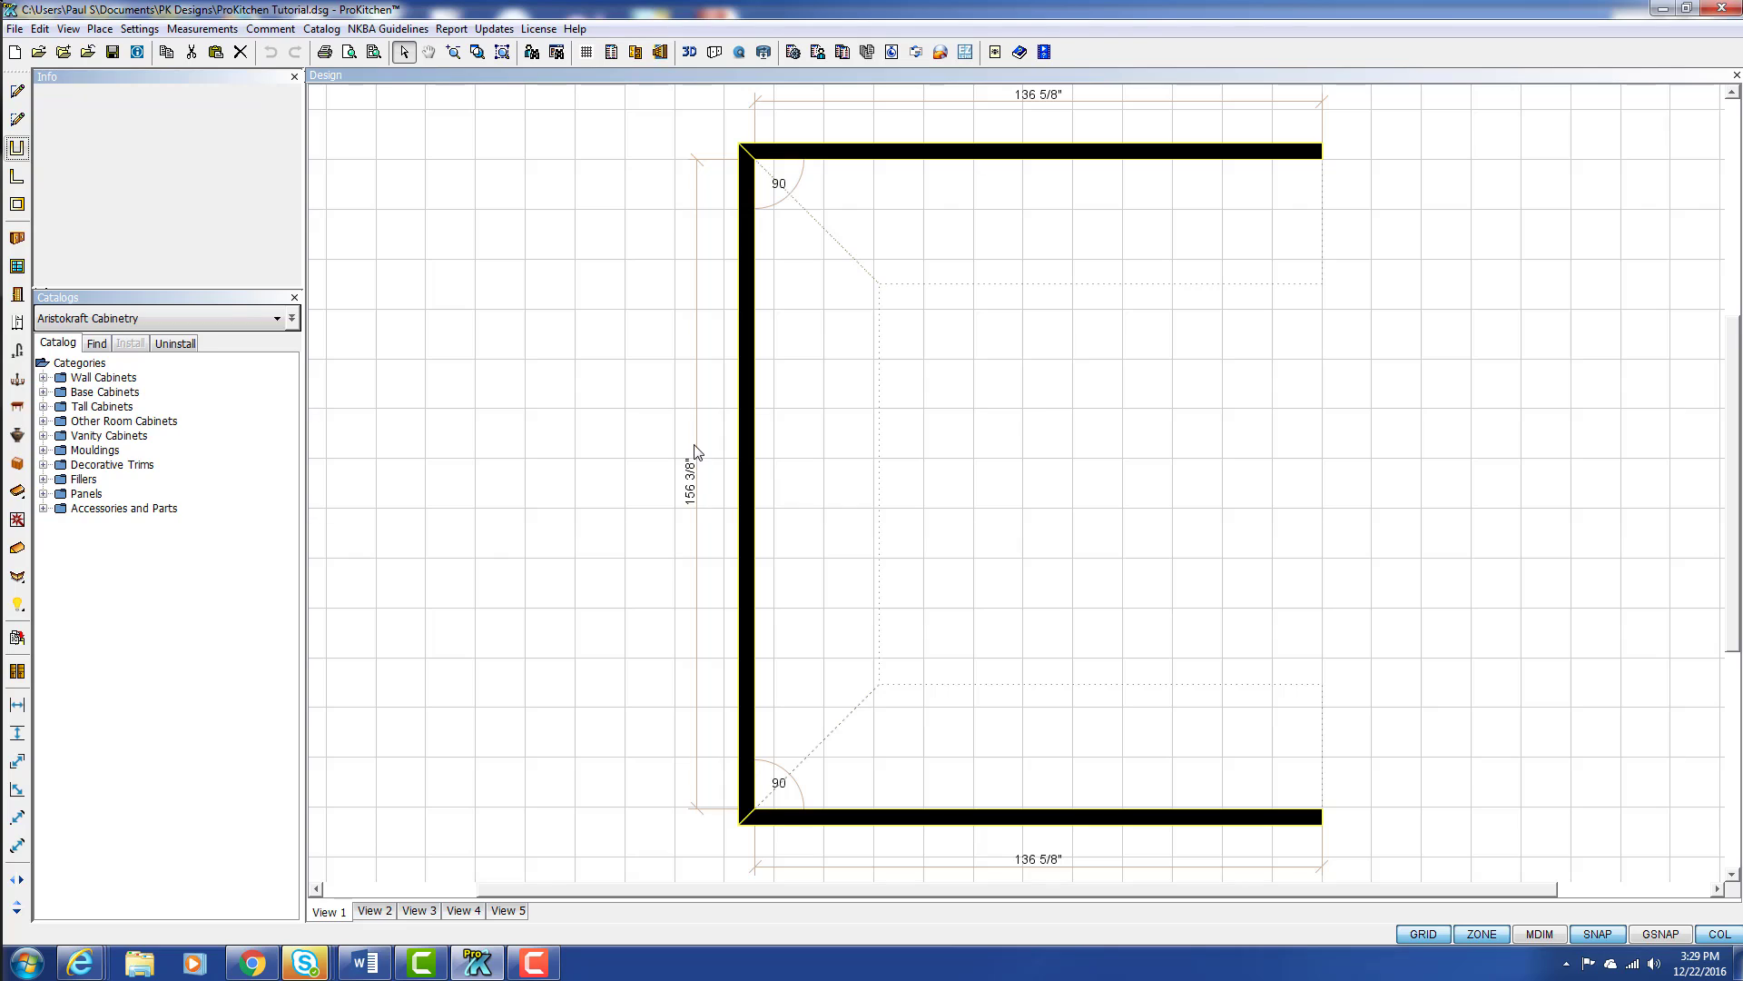
# Step: Undo the creation of the U-shaped room
pyautogui.click(353, 211)
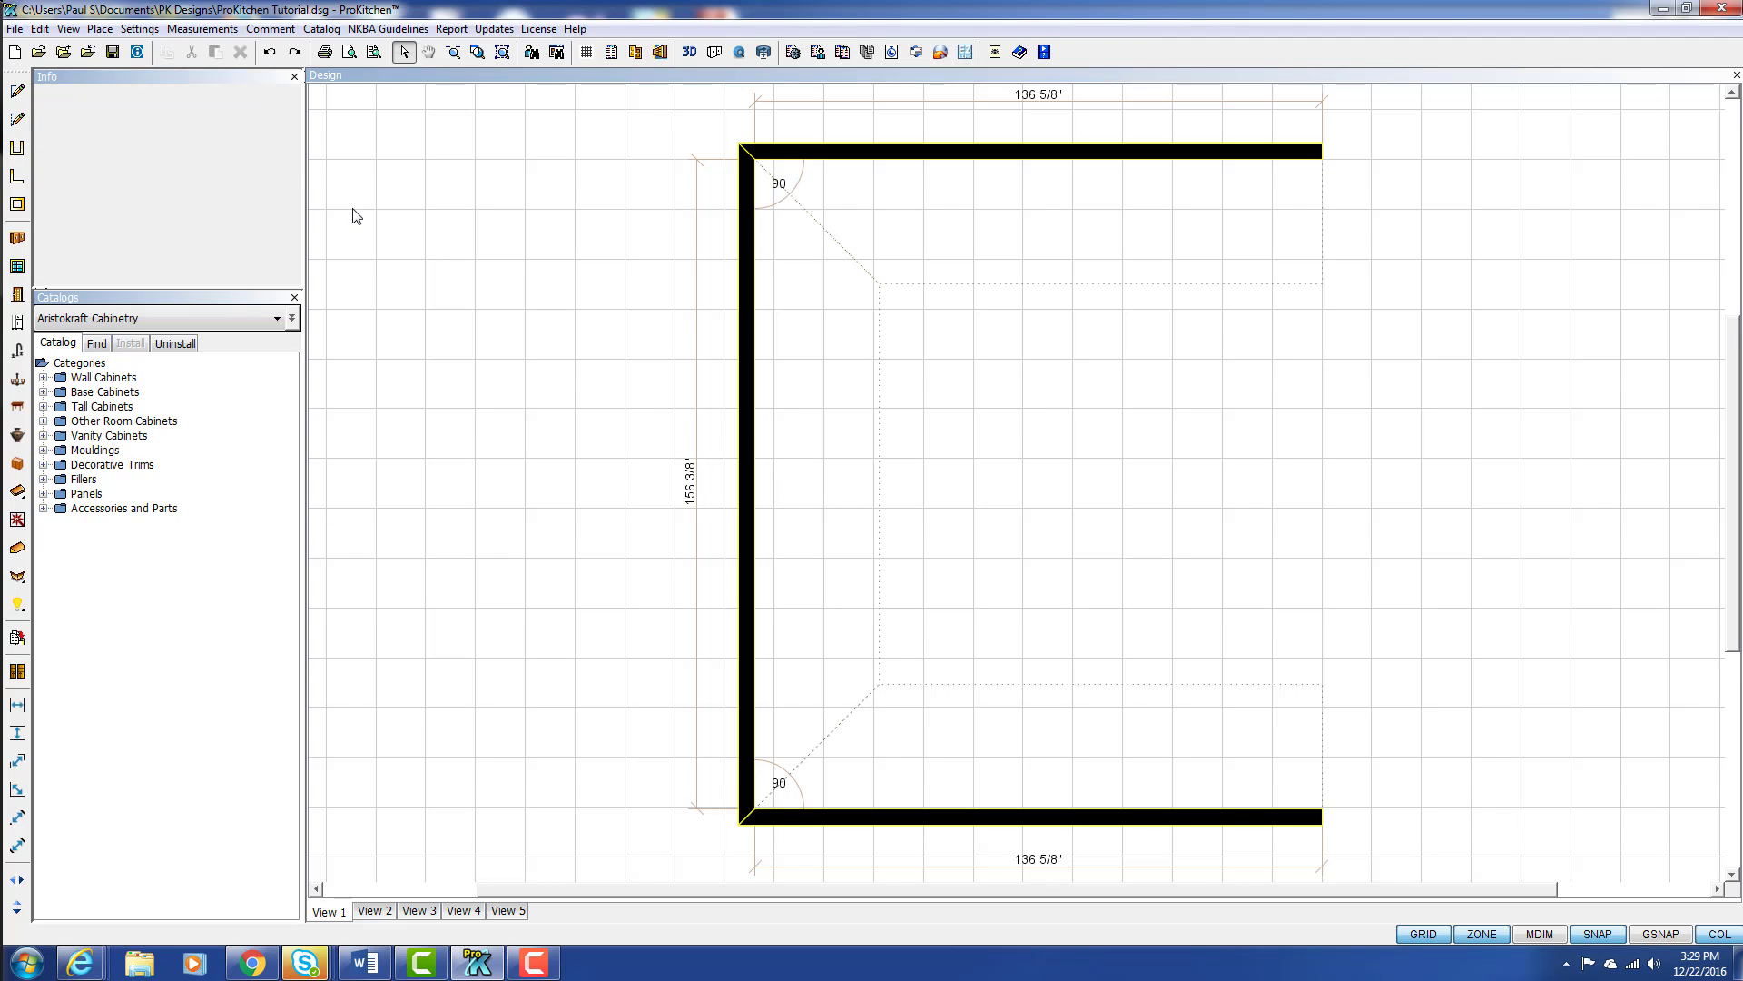
pyautogui.click(271, 55)
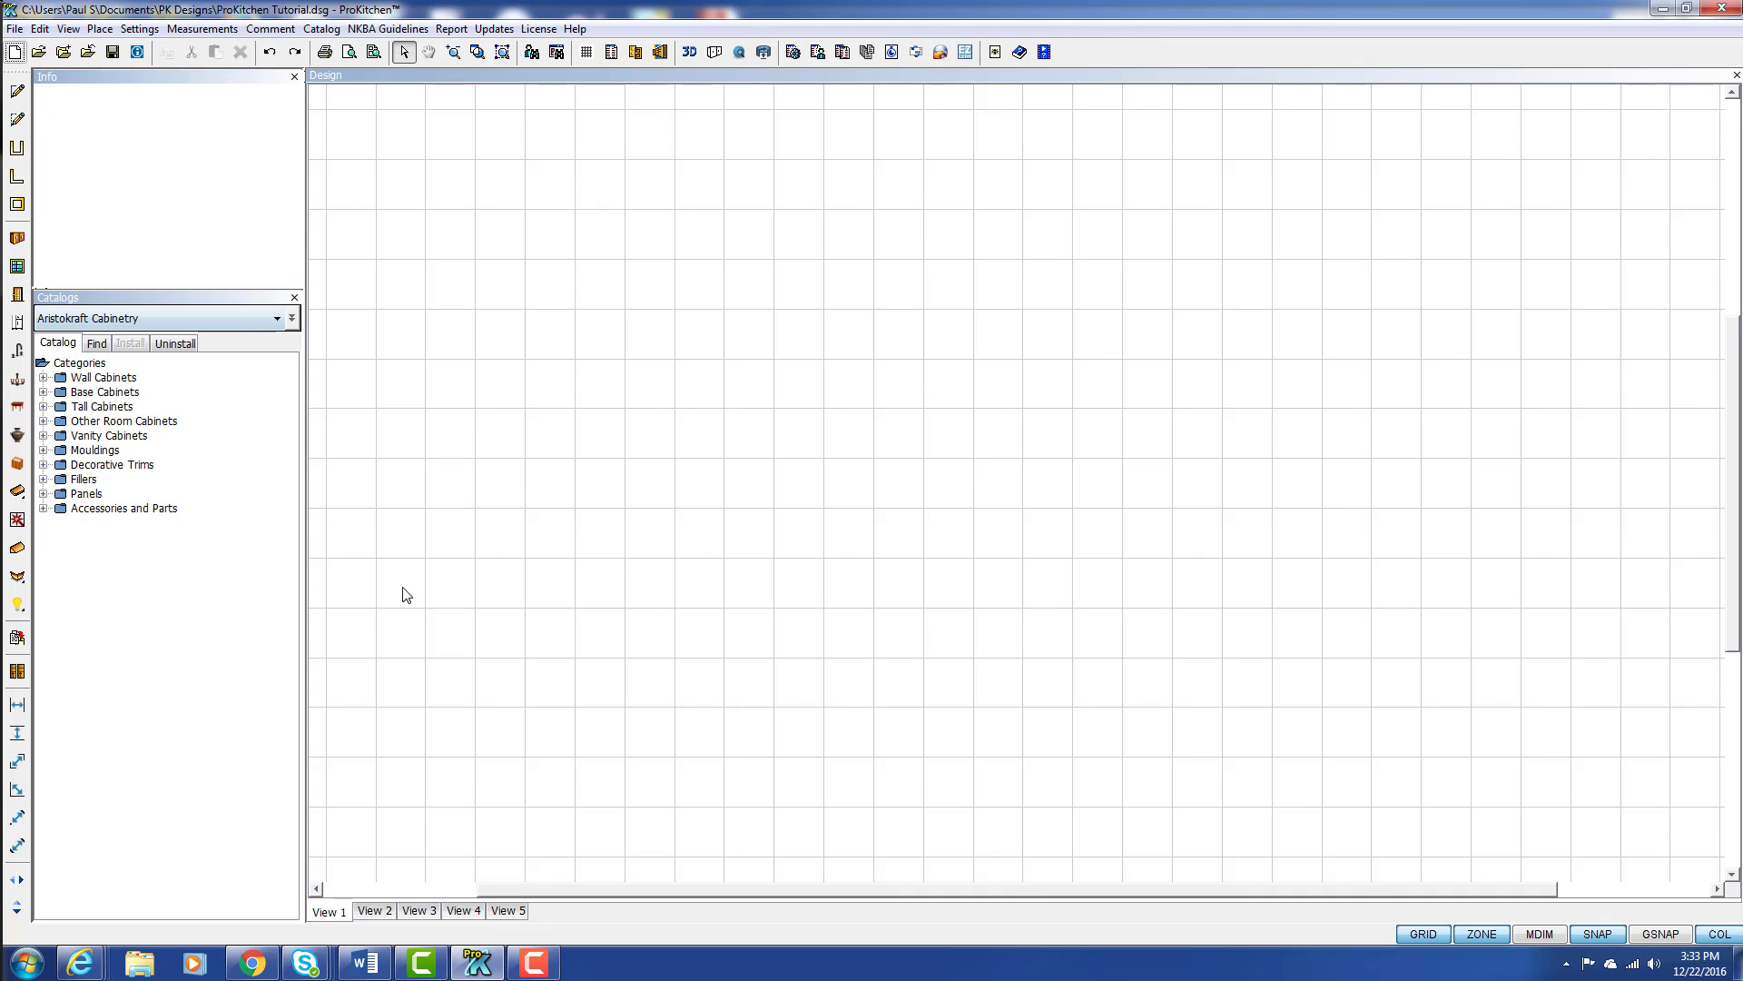
# Step: Sketch a vertical wall upward from the lower-left area of the drawing with a length of 147 inches
pyautogui.click(18, 92)
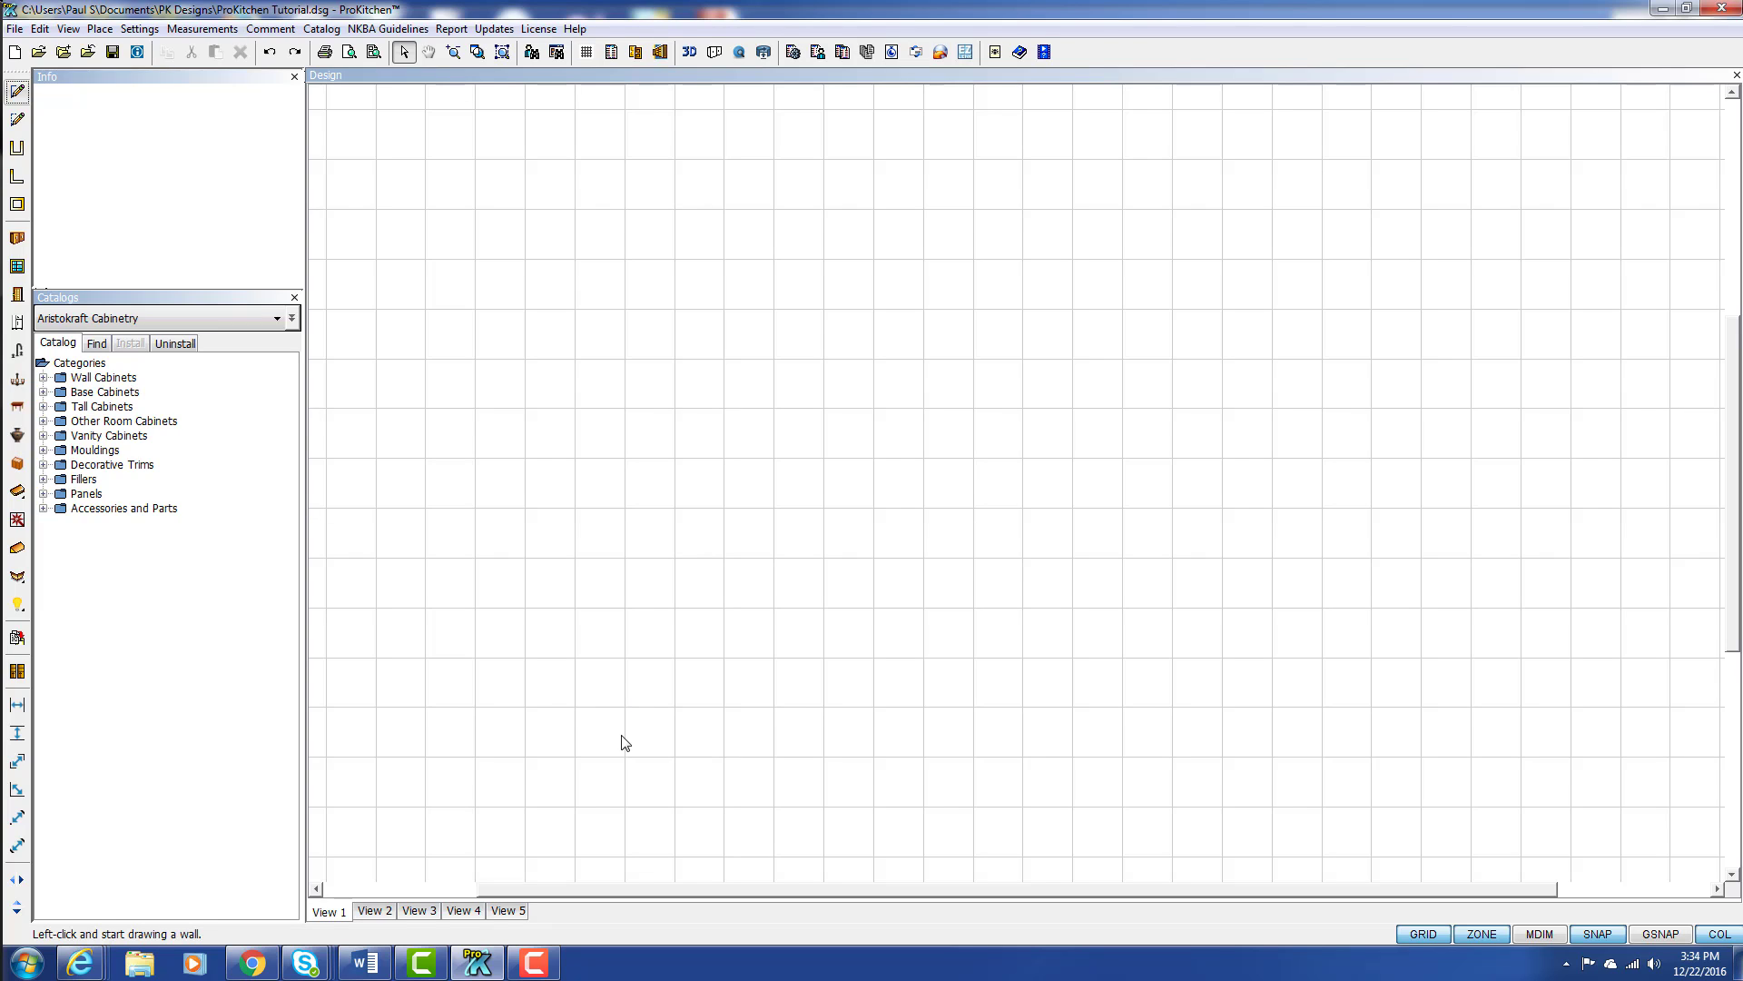
pyautogui.click(596, 769)
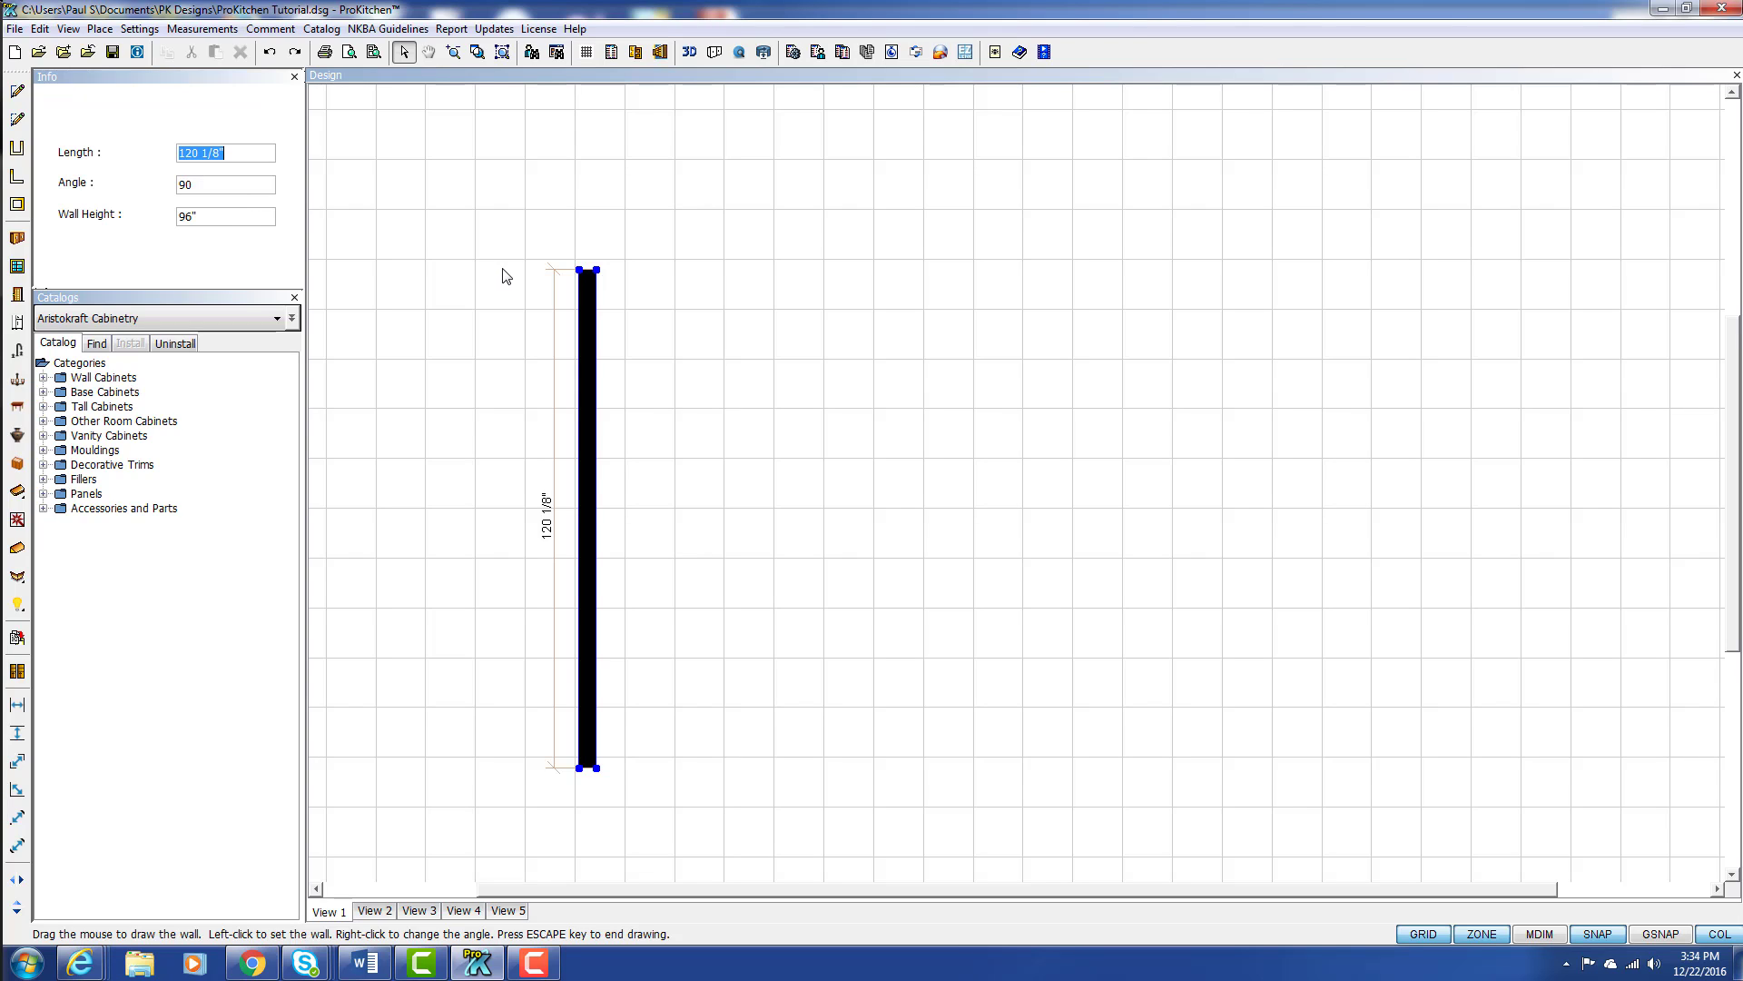
pyautogui.press('BackSpace')
pyautogui.write('12')
pyautogui.press('BackSpace')
pyautogui.write('47')
pyautogui.press('Return')
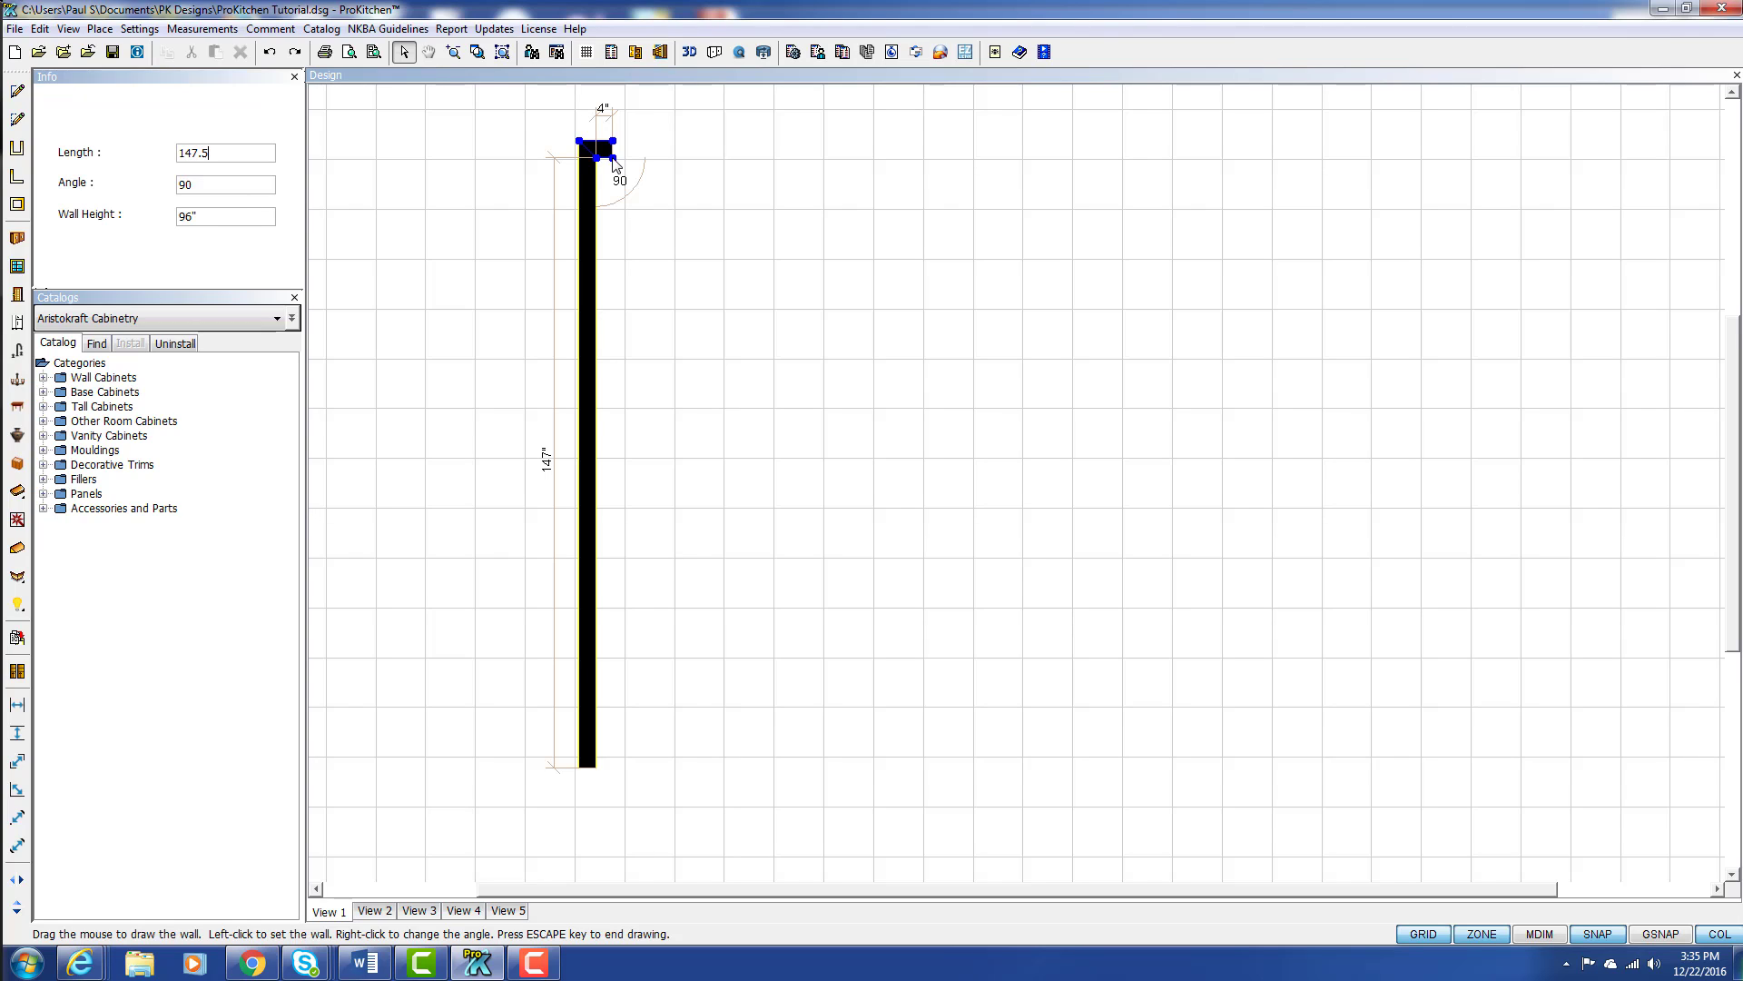
# Step: Continue the sketch with a 147.5-inch wall at 90 degrees and a 120-inch wall at 135 degrees
pyautogui.press('Return')
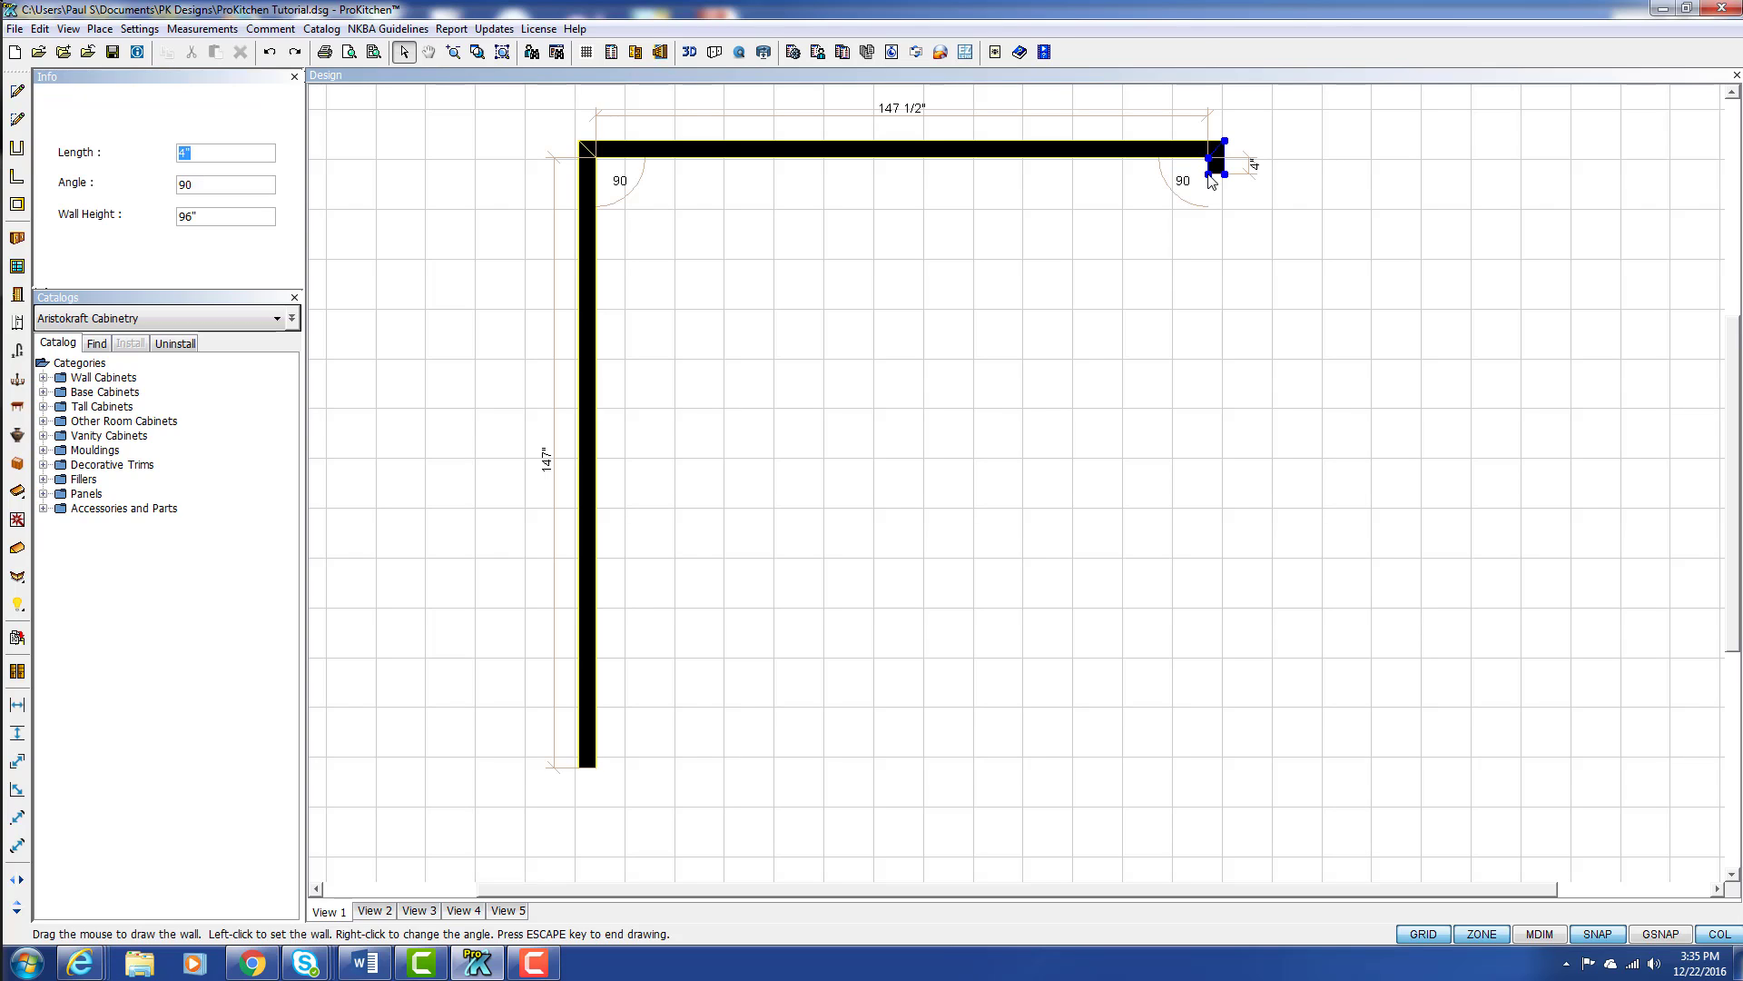
pyautogui.write('120')
pyautogui.press('Tab')
pyautogui.write('135')
pyautogui.press('Return')
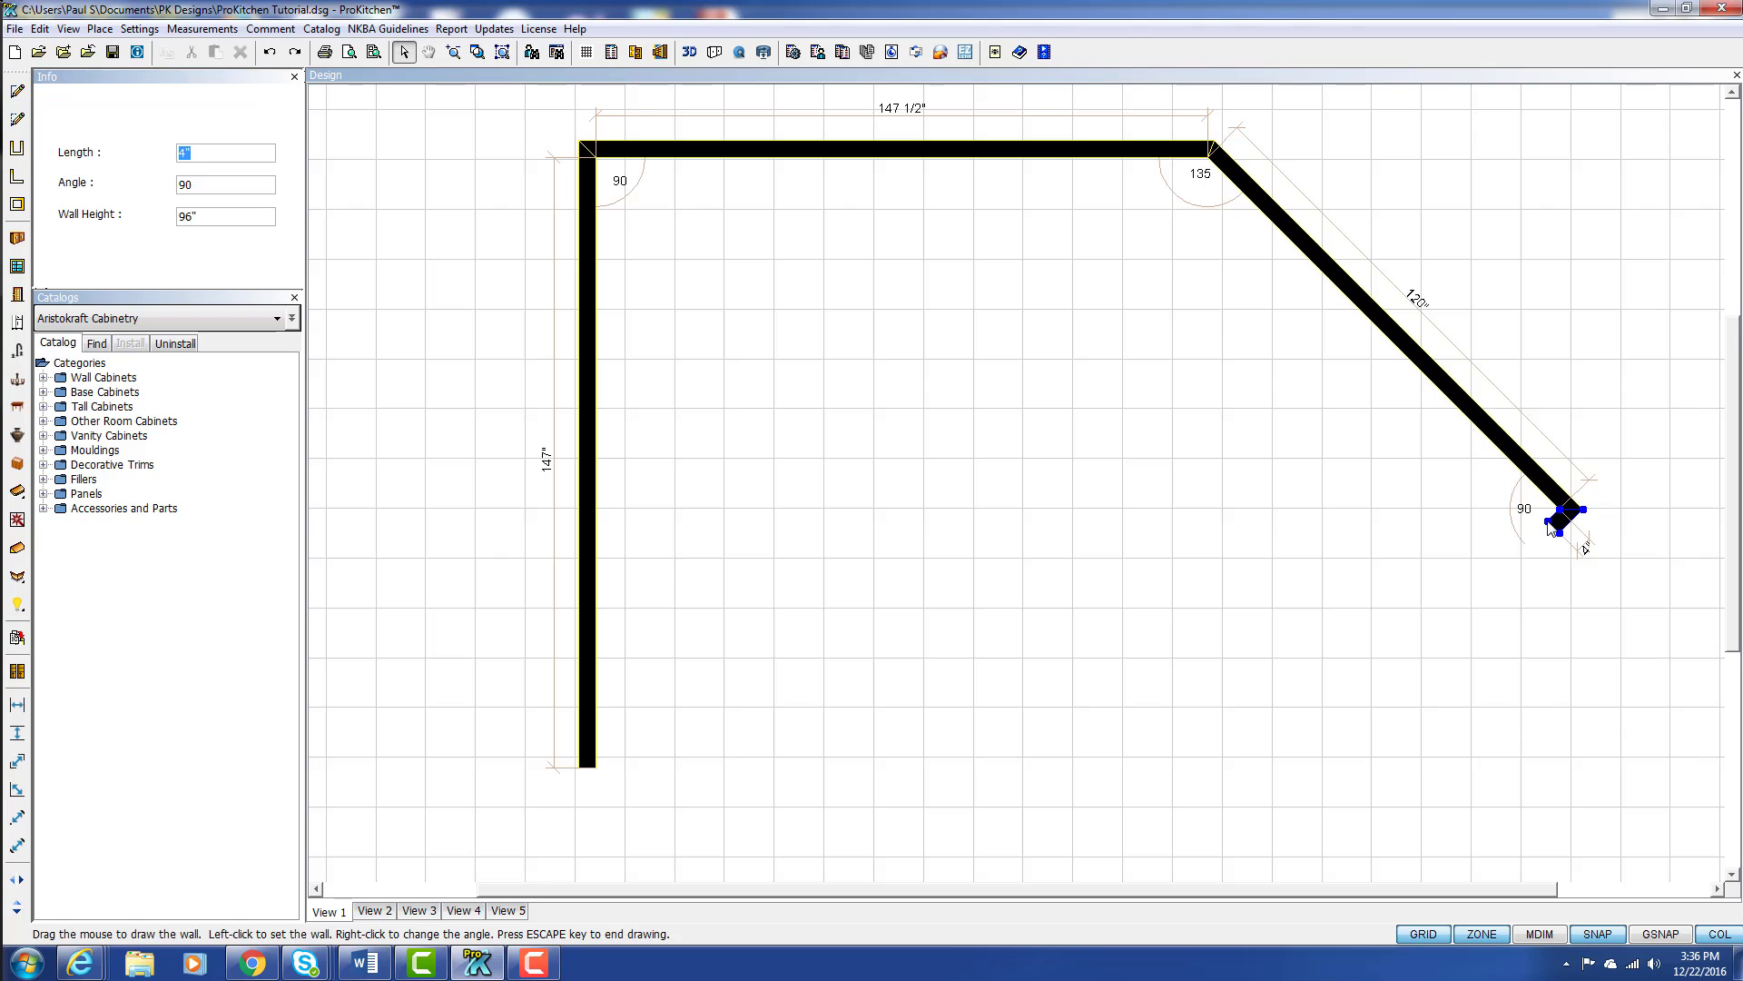
# Step: Add a final 96-inch wall at 90 degrees with a wall height of 40.5 inches, and end the sketch
pyautogui.write('96')
pyautogui.press('Tab')
pyautogui.press('Tab')
pyautogui.write('40.5')
pyautogui.press('Return')
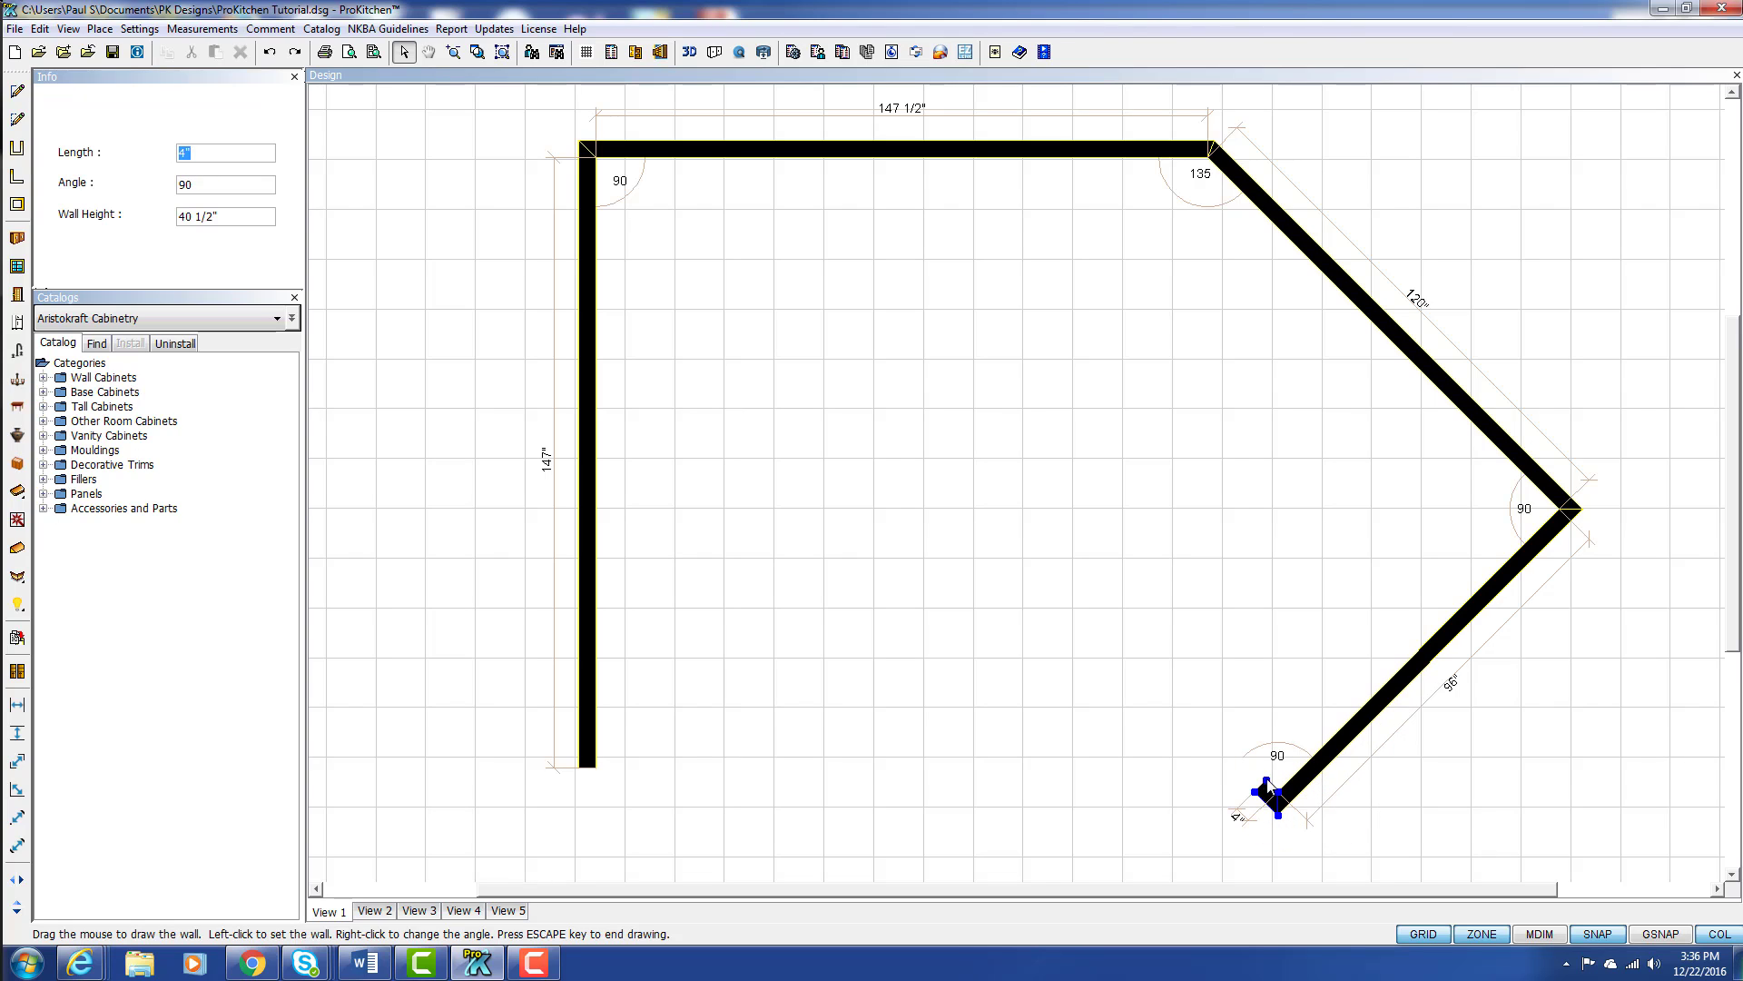
pyautogui.press('Escape')
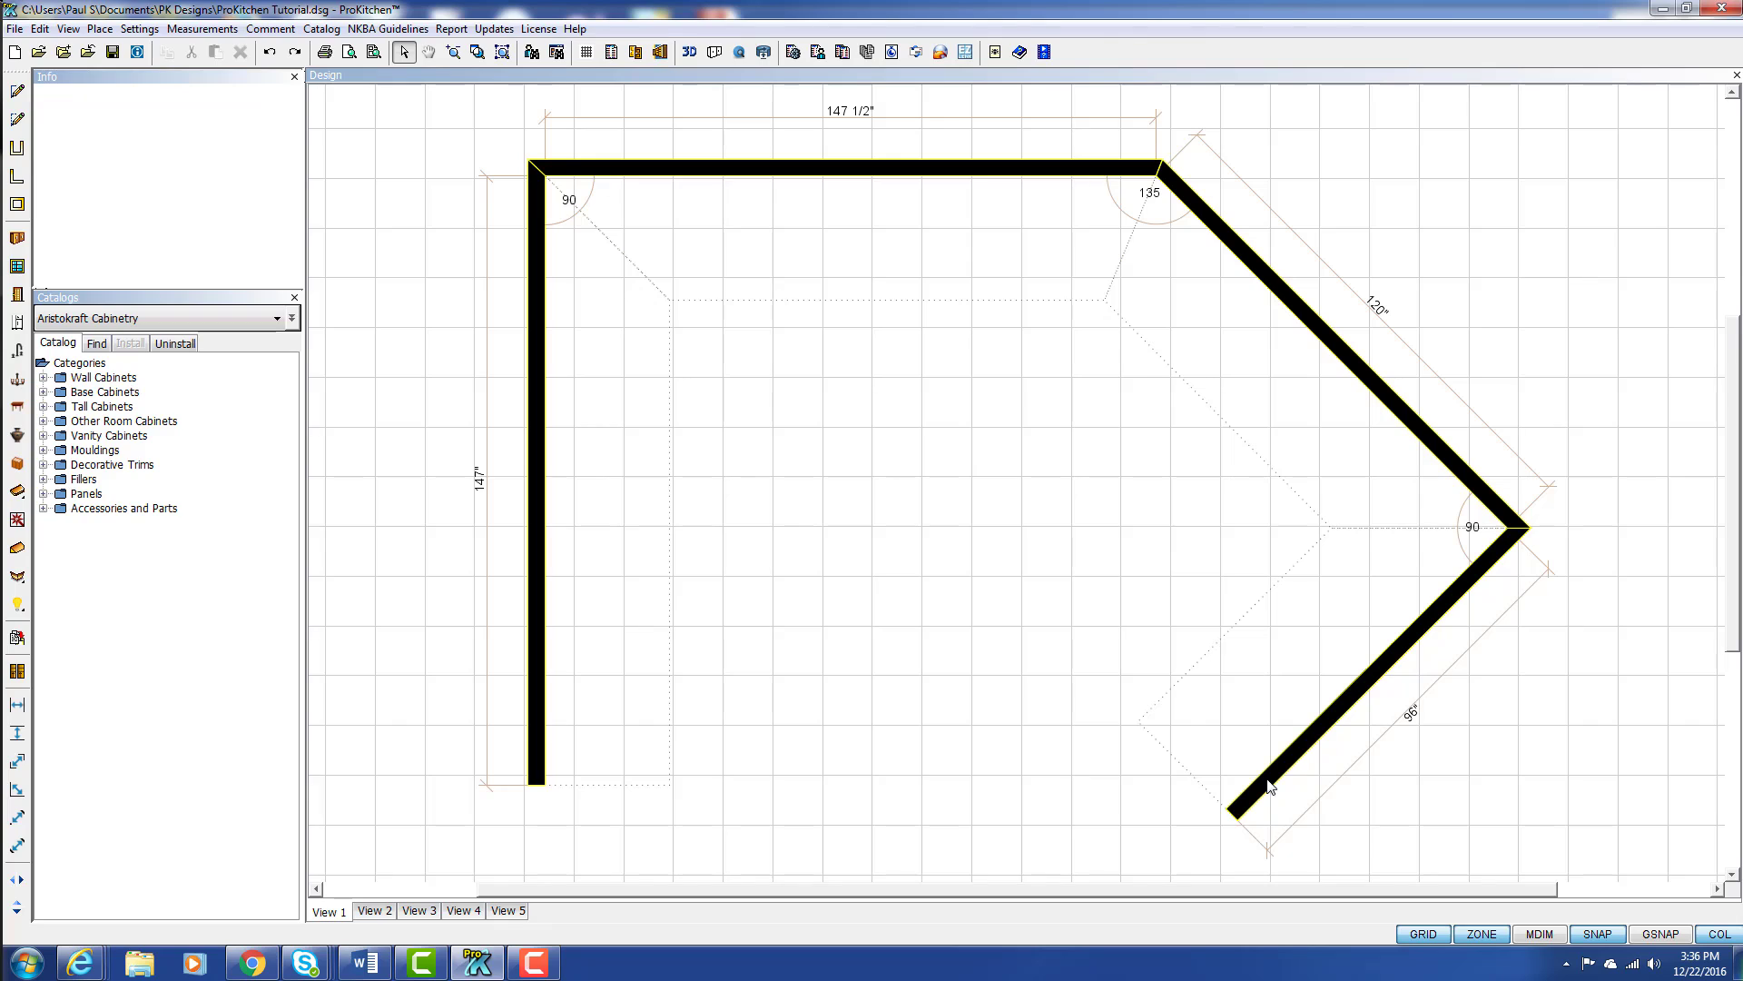